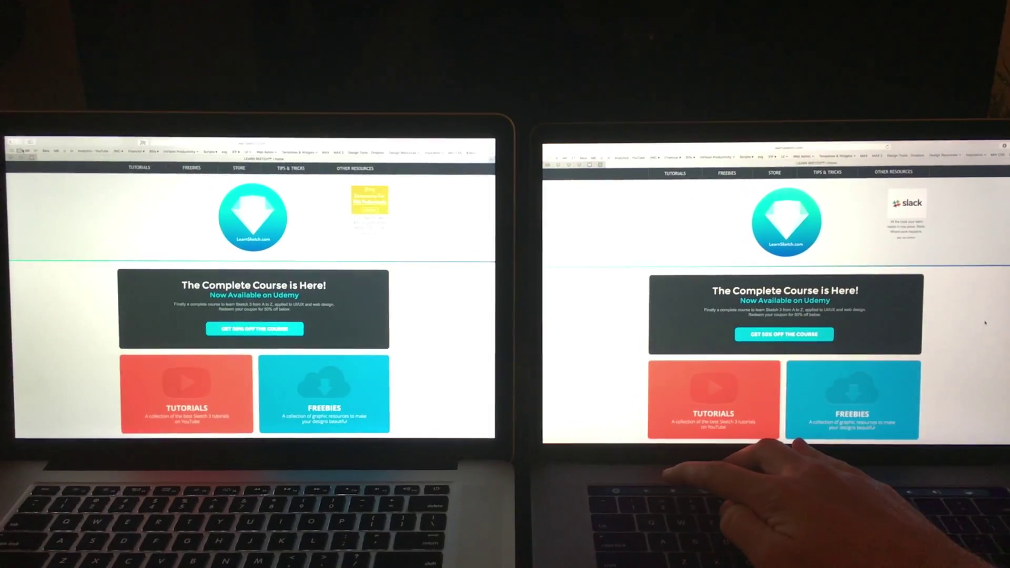
Raise the screen brightness using the Touch Bar brightness control.
{"action": "key", "text": "XF86MonBrightnessUp"}
{"action": "key", "text": "XF86MonBrightnessUp"}
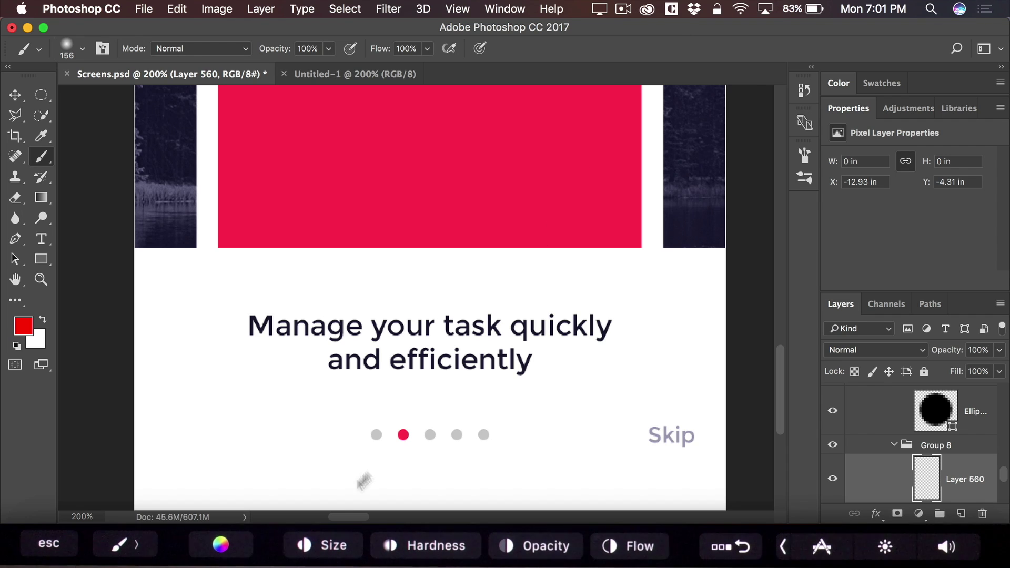
On the Untitled-1 canvas, set the brush to 208 px size with 0% hardness.
{"action": "left_click", "coordinate": [343, 74]}
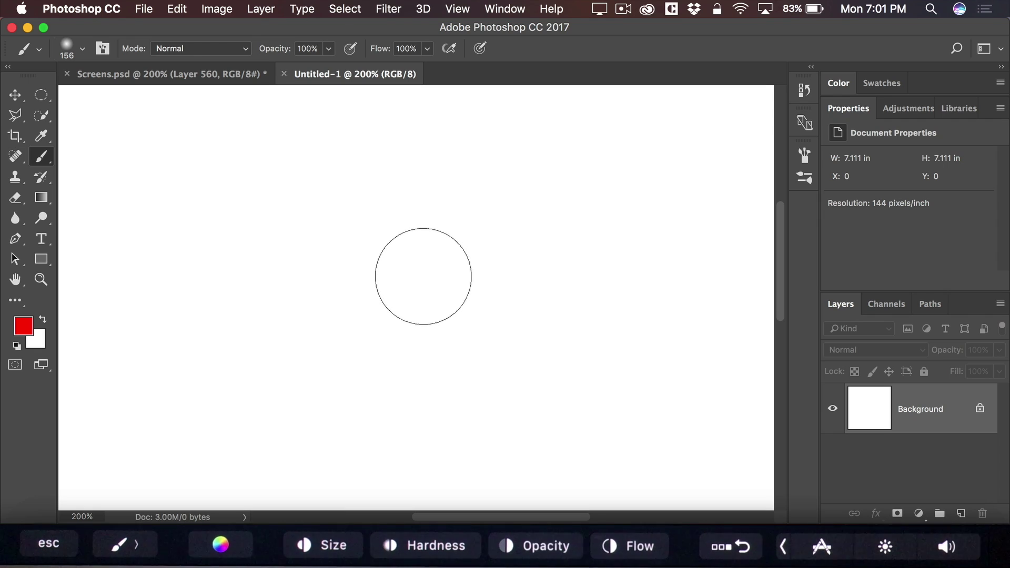
{"action": "left_click", "coordinate": [322, 546]}
{"action": "mouse_move", "coordinate": [432, 546]}
{"action": "left_mouse_down"}
{"action": "mouse_move", "coordinate": [400, 546]}
{"action": "mouse_move", "coordinate": [470, 546]}
{"action": "left_mouse_up"}
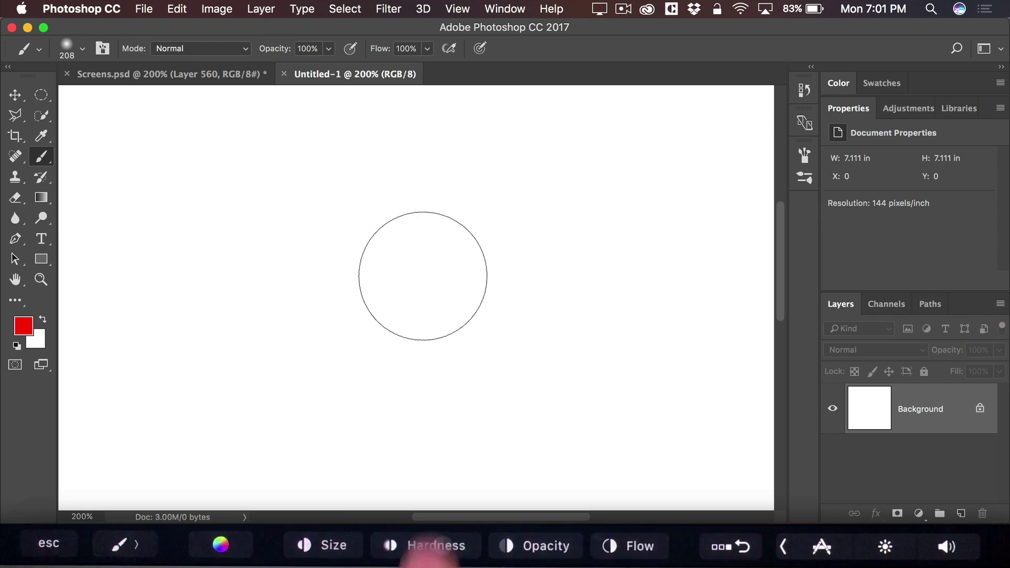
{"action": "left_click", "coordinate": [425, 546]}
{"action": "mouse_move", "coordinate": [237, 546]}
{"action": "left_mouse_down"}
{"action": "mouse_move", "coordinate": [158, 545]}
{"action": "mouse_move", "coordinate": [258, 546]}
{"action": "mouse_move", "coordinate": [125, 546]}
{"action": "left_mouse_up"}
{"action": "left_click", "coordinate": [441, 546]}
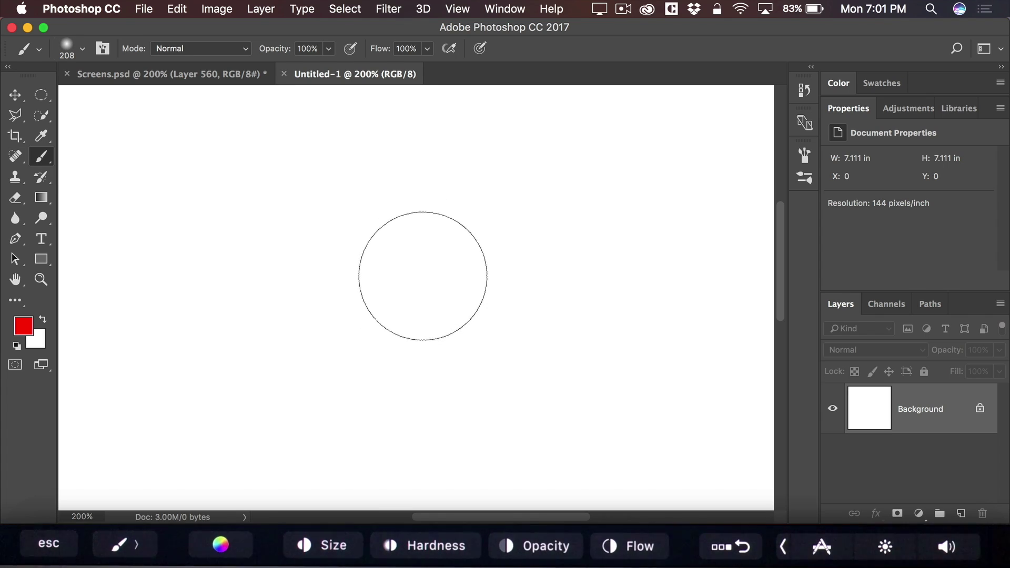
Shrink the brush to 125 and paint soft red, green and cyan test strokes.
{"action": "left_click", "coordinate": [221, 545]}
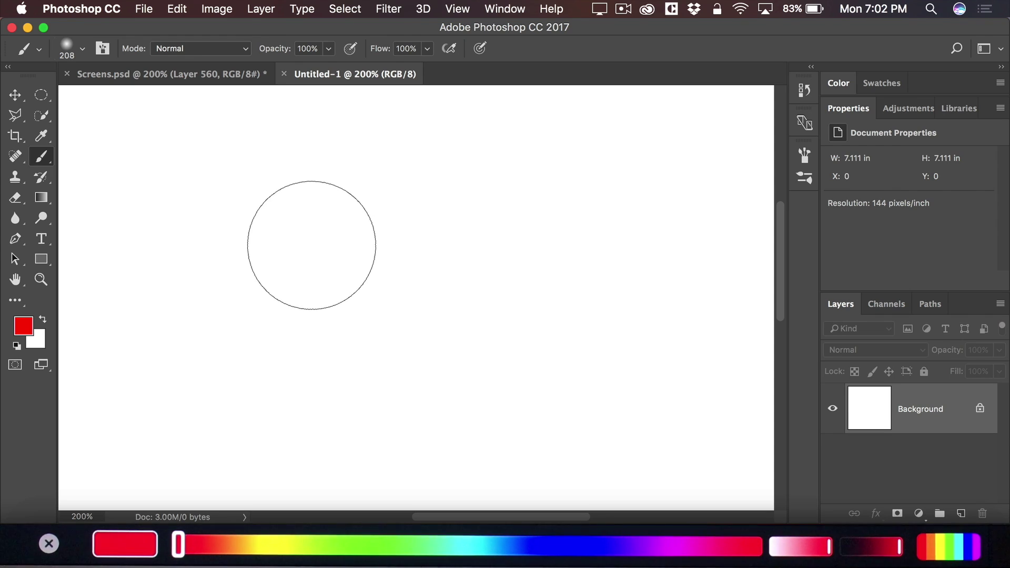
{"action": "key", "text": "bracketleft"}
{"action": "key", "text": "bracketleft"}
{"action": "key", "text": "bracketleft"}
{"action": "key", "text": "bracketleft"}
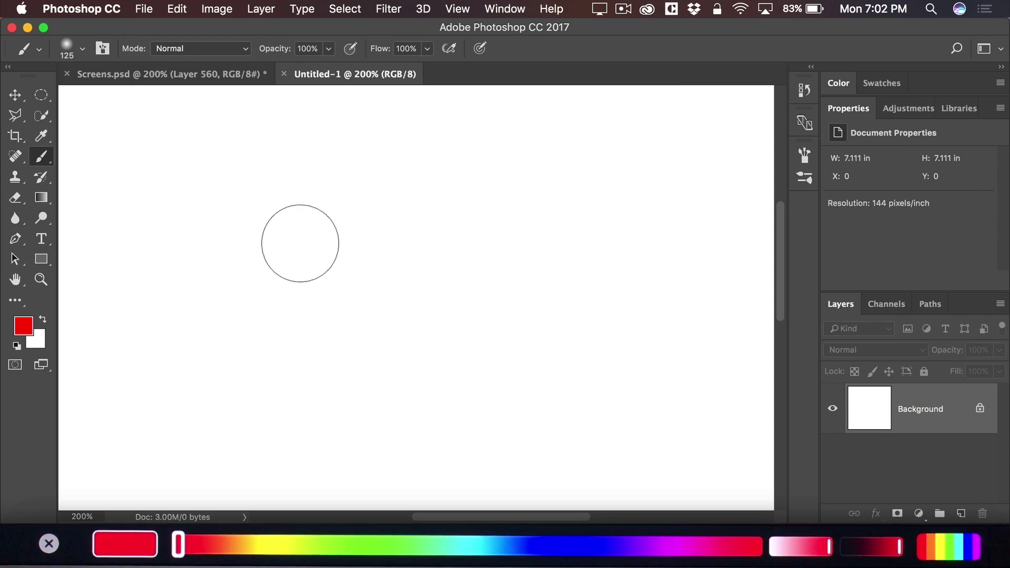
{"action": "mouse_move", "coordinate": [299, 243]}
{"action": "left_mouse_down"}
{"action": "mouse_move", "coordinate": [375, 247]}
{"action": "mouse_move", "coordinate": [437, 277]}
{"action": "mouse_move", "coordinate": [539, 265]}
{"action": "mouse_move", "coordinate": [586, 237]}
{"action": "mouse_move", "coordinate": [622, 255]}
{"action": "mouse_move", "coordinate": [591, 287]}
{"action": "mouse_move", "coordinate": [310, 257]}
{"action": "mouse_move", "coordinate": [207, 203]}
{"action": "mouse_move", "coordinate": [203, 219]}
{"action": "mouse_move", "coordinate": [219, 237]}
{"action": "left_mouse_up"}
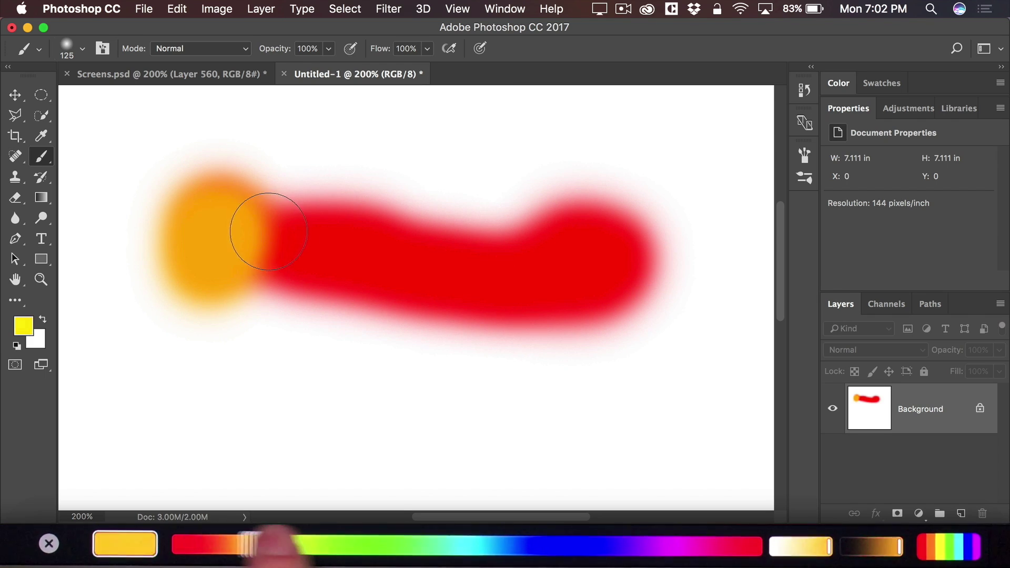
{"action": "mouse_move", "coordinate": [409, 180]}
{"action": "left_mouse_down"}
{"action": "mouse_move", "coordinate": [372, 254]}
{"action": "mouse_move", "coordinate": [328, 222]}
{"action": "mouse_move", "coordinate": [293, 210]}
{"action": "left_mouse_up"}
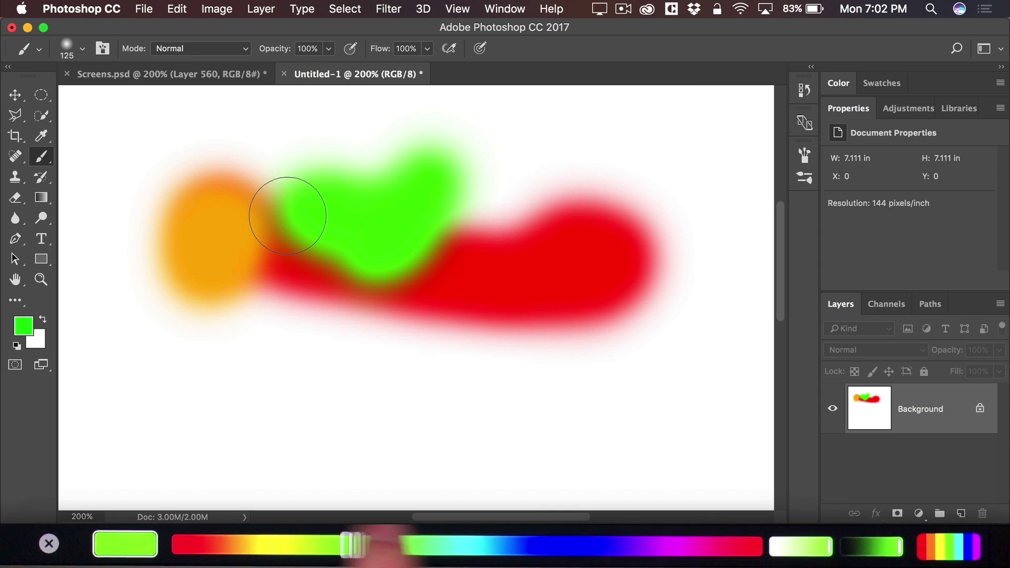
{"action": "mouse_move", "coordinate": [420, 181]}
{"action": "left_mouse_down"}
{"action": "mouse_move", "coordinate": [482, 222]}
{"action": "mouse_move", "coordinate": [521, 225]}
{"action": "mouse_move", "coordinate": [410, 237]}
{"action": "mouse_move", "coordinate": [274, 283]}
{"action": "left_mouse_up"}
Select all, fill the canvas with white to clear it, and deselect.
{"action": "key", "text": "super+a"}
{"action": "key", "text": "alt+BackSpace"}
{"action": "key", "text": "super+BackSpace"}
{"action": "key", "text": "super+d"}
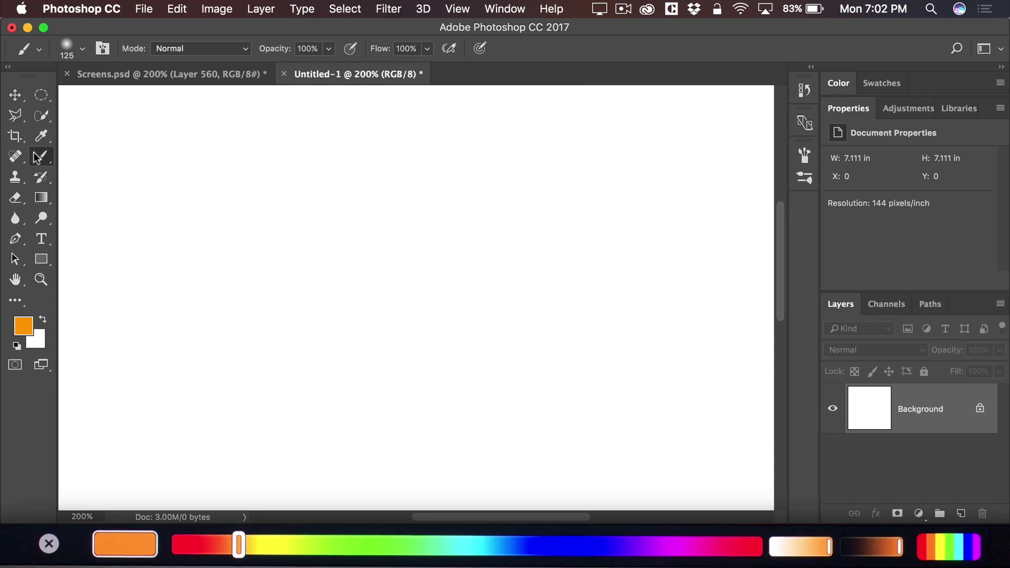
With the Mixer Brush at 100% zoom, paint yellow-to-green bristle strokes up the canvas.
{"action": "left_click_drag", "start_coordinate": [37, 158], "coordinate": [132, 203]}
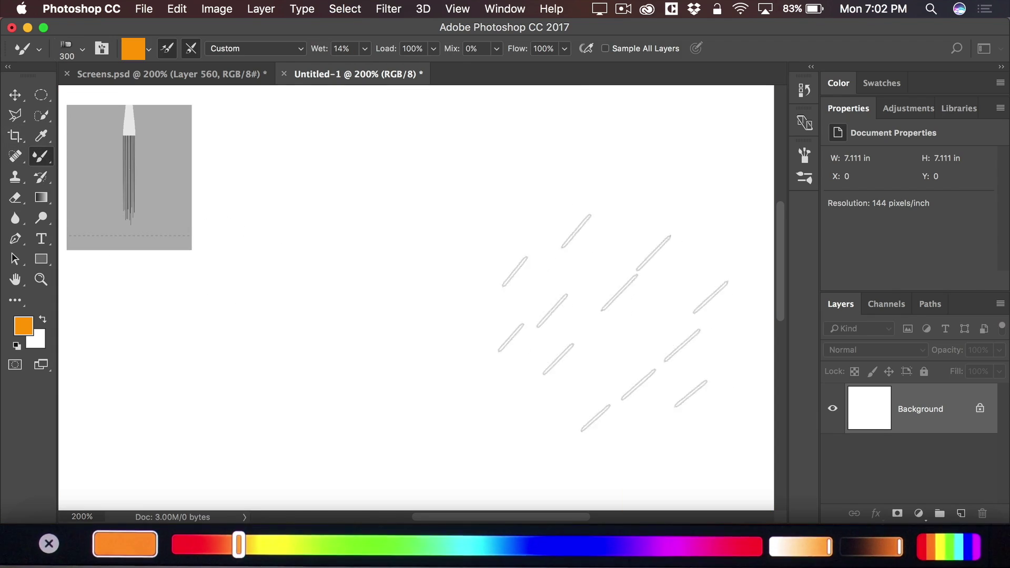
{"action": "key", "text": "super+minus"}
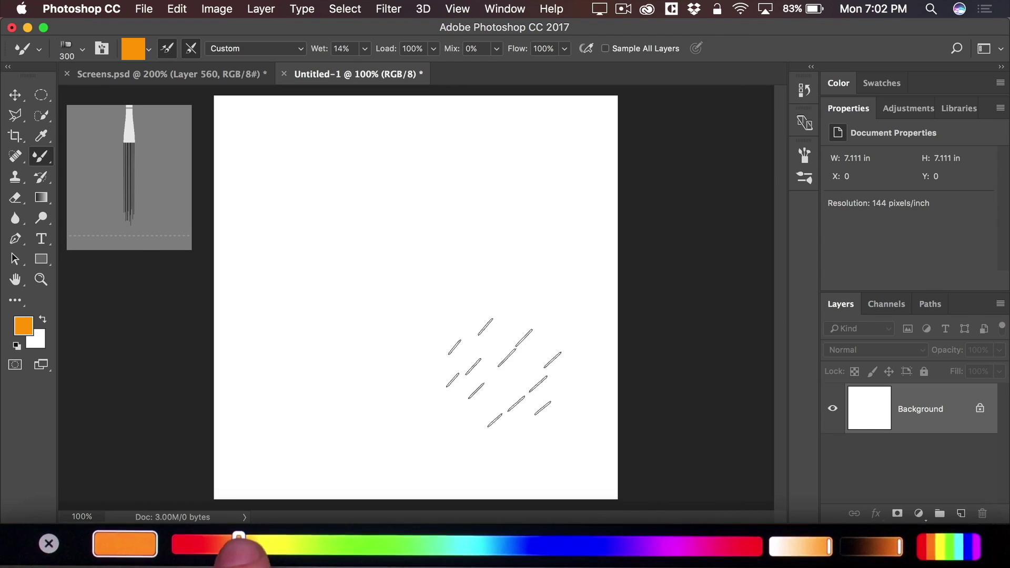
{"action": "left_click_drag", "start_coordinate": [405, 200], "coordinate": [492, 382]}
{"action": "left_click_drag", "start_coordinate": [258, 544], "coordinate": [271, 545]}
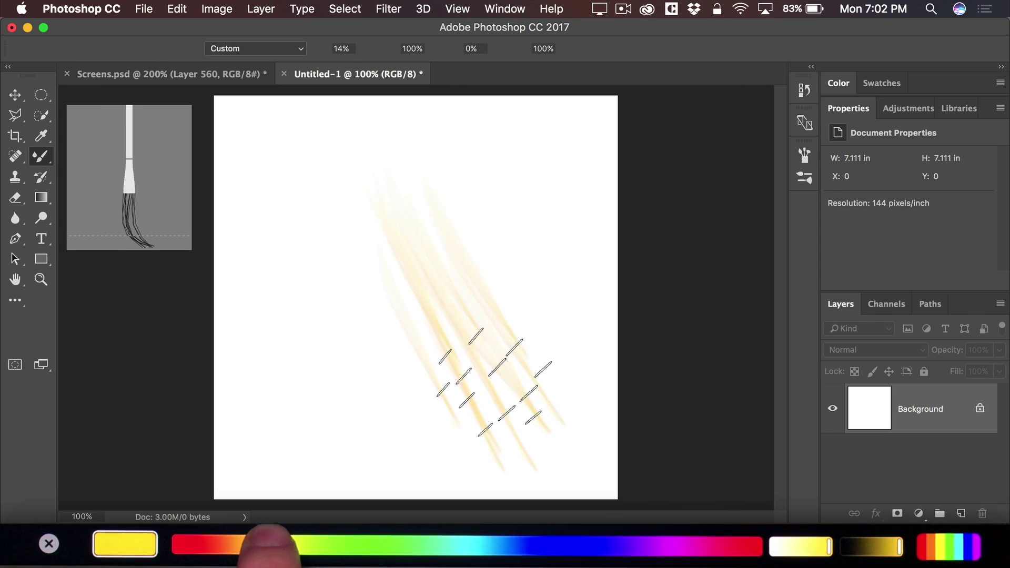
{"action": "left_click_drag", "start_coordinate": [494, 382], "coordinate": [479, 361]}
{"action": "left_click_drag", "start_coordinate": [271, 545], "coordinate": [295, 545]}
{"action": "left_click_drag", "start_coordinate": [478, 361], "coordinate": [485, 334]}
{"action": "left_click_drag", "start_coordinate": [295, 545], "coordinate": [308, 544]}
{"action": "left_click_drag", "start_coordinate": [484, 333], "coordinate": [480, 316]}
{"action": "left_click_drag", "start_coordinate": [308, 545], "coordinate": [326, 545]}
{"action": "left_click_drag", "start_coordinate": [480, 316], "coordinate": [474, 282]}
{"action": "left_click_drag", "start_coordinate": [327, 544], "coordinate": [357, 544]}
Paint bright green shifting to cyan strokes over the upper left of the painting.
{"action": "left_click_drag", "start_coordinate": [444, 253], "coordinate": [411, 244]}
{"action": "left_click_drag", "start_coordinate": [356, 544], "coordinate": [372, 544]}
{"action": "left_click_drag", "start_coordinate": [410, 244], "coordinate": [358, 239]}
{"action": "left_click_drag", "start_coordinate": [373, 545], "coordinate": [388, 544]}
{"action": "left_click_drag", "start_coordinate": [359, 239], "coordinate": [326, 222]}
{"action": "left_click_drag", "start_coordinate": [388, 544], "coordinate": [398, 545]}
{"action": "left_click_drag", "start_coordinate": [326, 221], "coordinate": [316, 181]}
{"action": "left_click_drag", "start_coordinate": [397, 545], "coordinate": [410, 544]}
{"action": "left_click_drag", "start_coordinate": [316, 181], "coordinate": [313, 169]}
{"action": "left_click_drag", "start_coordinate": [410, 545], "coordinate": [428, 544]}
{"action": "left_click_drag", "start_coordinate": [313, 168], "coordinate": [361, 153]}
{"action": "left_click_drag", "start_coordinate": [428, 544], "coordinate": [463, 545]}
{"action": "left_click_drag", "start_coordinate": [361, 153], "coordinate": [481, 163]}
{"action": "left_click_drag", "start_coordinate": [462, 545], "coordinate": [502, 544]}
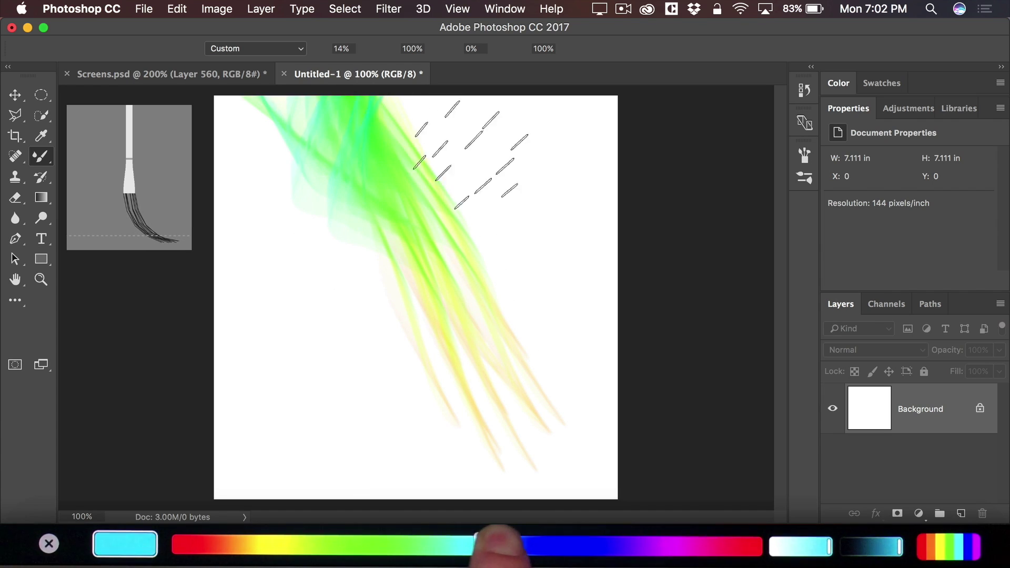
Paint blue shifting to violet strokes across the top and upper right.
{"action": "left_click_drag", "start_coordinate": [482, 162], "coordinate": [512, 198]}
{"action": "left_click_drag", "start_coordinate": [503, 545], "coordinate": [518, 545]}
{"action": "left_click_drag", "start_coordinate": [512, 198], "coordinate": [542, 210]}
{"action": "left_click_drag", "start_coordinate": [518, 544], "coordinate": [523, 545]}
{"action": "left_click_drag", "start_coordinate": [542, 210], "coordinate": [554, 276]}
{"action": "left_click_drag", "start_coordinate": [524, 545], "coordinate": [536, 545]}
{"action": "left_click_drag", "start_coordinate": [554, 275], "coordinate": [575, 321]}
{"action": "left_click_drag", "start_coordinate": [537, 545], "coordinate": [541, 545]}
{"action": "left_click_drag", "start_coordinate": [576, 320], "coordinate": [563, 339]}
{"action": "left_click_drag", "start_coordinate": [541, 545], "coordinate": [552, 544]}
{"action": "left_click_drag", "start_coordinate": [564, 338], "coordinate": [542, 361]}
{"action": "left_click_drag", "start_coordinate": [552, 545], "coordinate": [575, 545]}
{"action": "left_click_drag", "start_coordinate": [542, 361], "coordinate": [518, 378]}
{"action": "left_click_drag", "start_coordinate": [575, 545], "coordinate": [621, 545]}
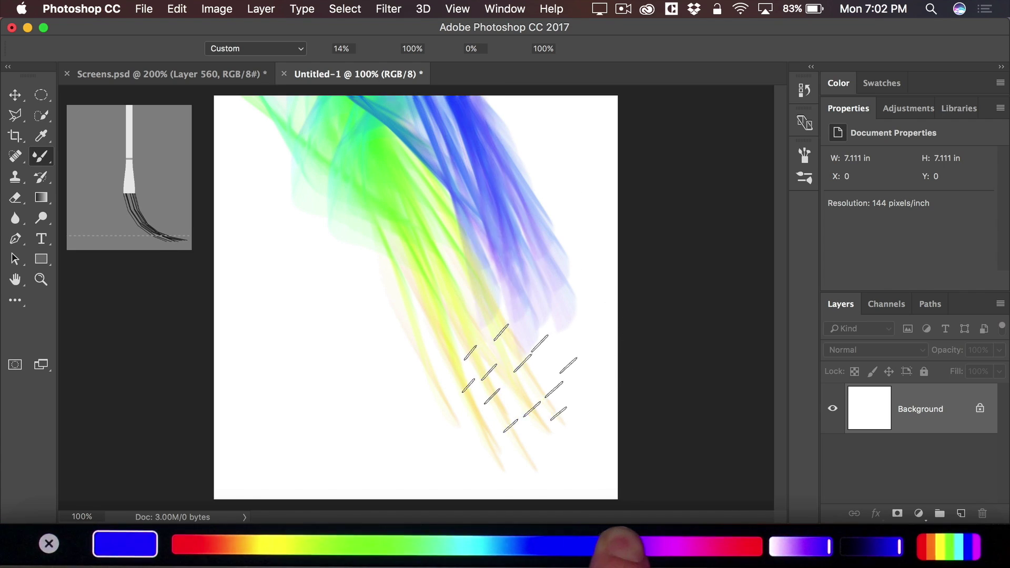
Paint purple-to-magenta strokes over the middle, then set the Touch Bar to Favorites layer controls.
{"action": "left_click_drag", "start_coordinate": [518, 378], "coordinate": [490, 402]}
{"action": "left_click_drag", "start_coordinate": [621, 545], "coordinate": [642, 545]}
{"action": "left_click_drag", "start_coordinate": [489, 402], "coordinate": [476, 390]}
{"action": "left_click_drag", "start_coordinate": [642, 544], "coordinate": [654, 545]}
{"action": "left_click_drag", "start_coordinate": [475, 390], "coordinate": [469, 403]}
{"action": "left_click_drag", "start_coordinate": [654, 545], "coordinate": [666, 545]}
{"action": "left_click_drag", "start_coordinate": [468, 404], "coordinate": [451, 388]}
{"action": "left_click_drag", "start_coordinate": [666, 545], "coordinate": [677, 545]}
{"action": "left_click_drag", "start_coordinate": [452, 388], "coordinate": [444, 395]}
{"action": "left_click_drag", "start_coordinate": [677, 545], "coordinate": [680, 544]}
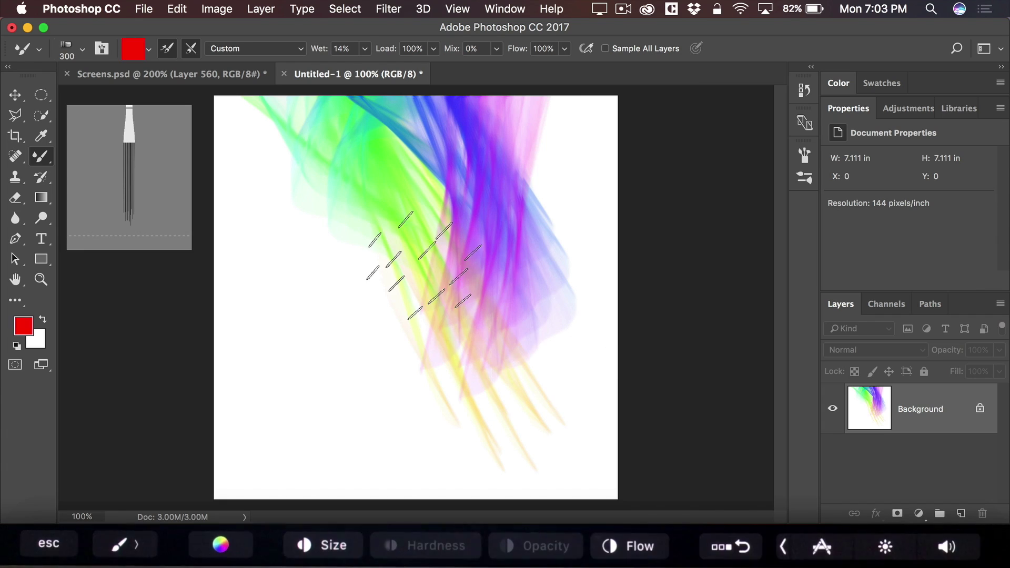
{"action": "left_click", "coordinate": [125, 546]}
{"action": "left_click", "coordinate": [471, 547]}
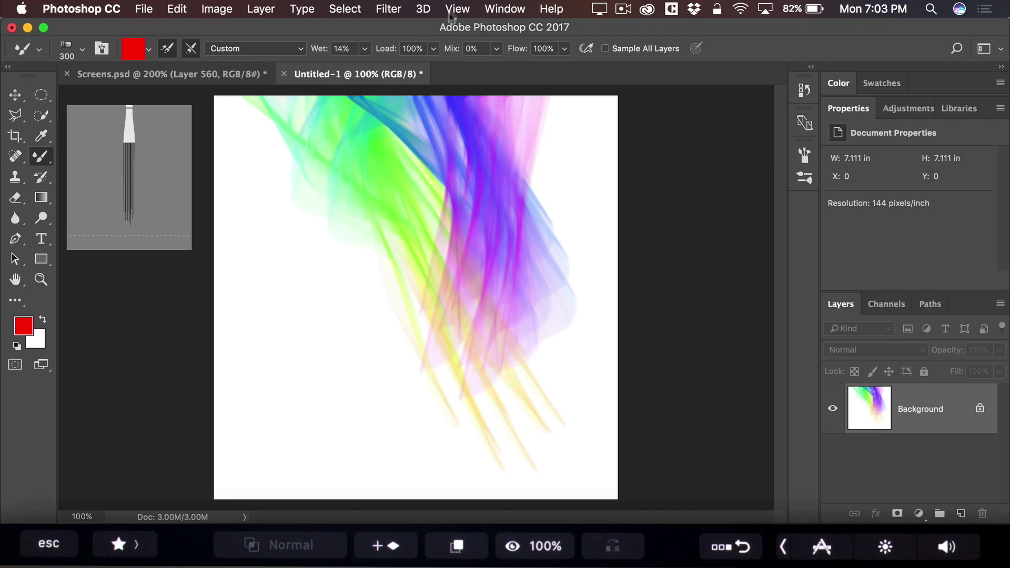
{"action": "left_click", "coordinate": [458, 9]}
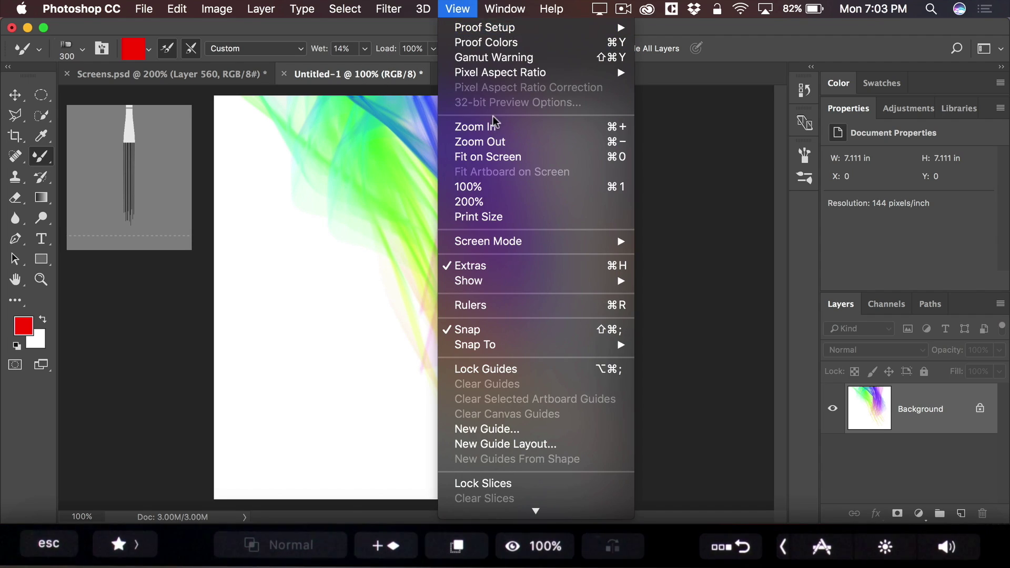
{"action": "scroll", "coordinate": [494, 121], "scroll_direction": "down", "scroll_amount": 1}
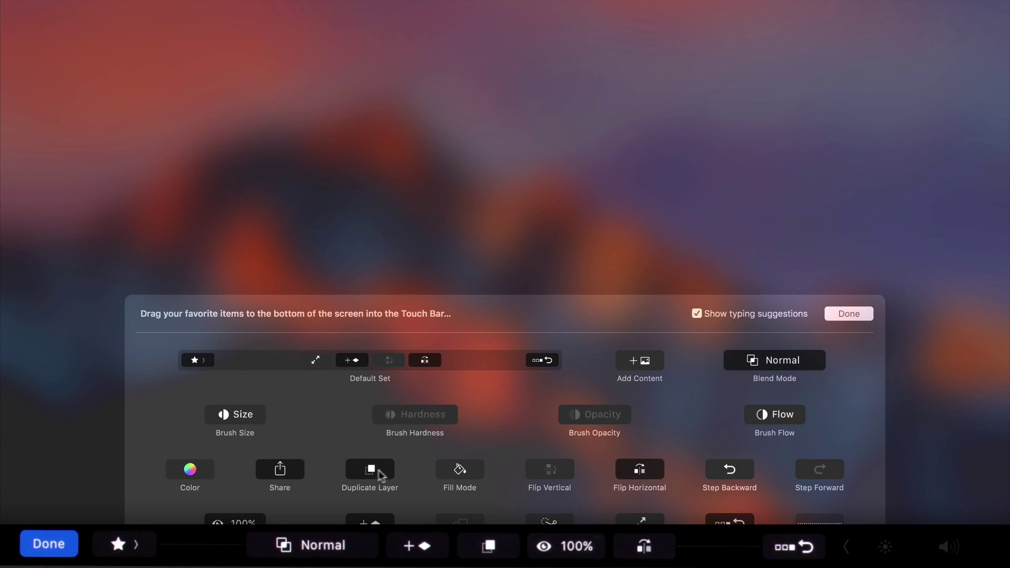
{"action": "left_click_drag", "start_coordinate": [378, 477], "coordinate": [371, 281]}
Finish Touch Bar customizing, then zoom in and back out on the Subscribe #6 artboard.
{"action": "left_click", "coordinate": [46, 544]}
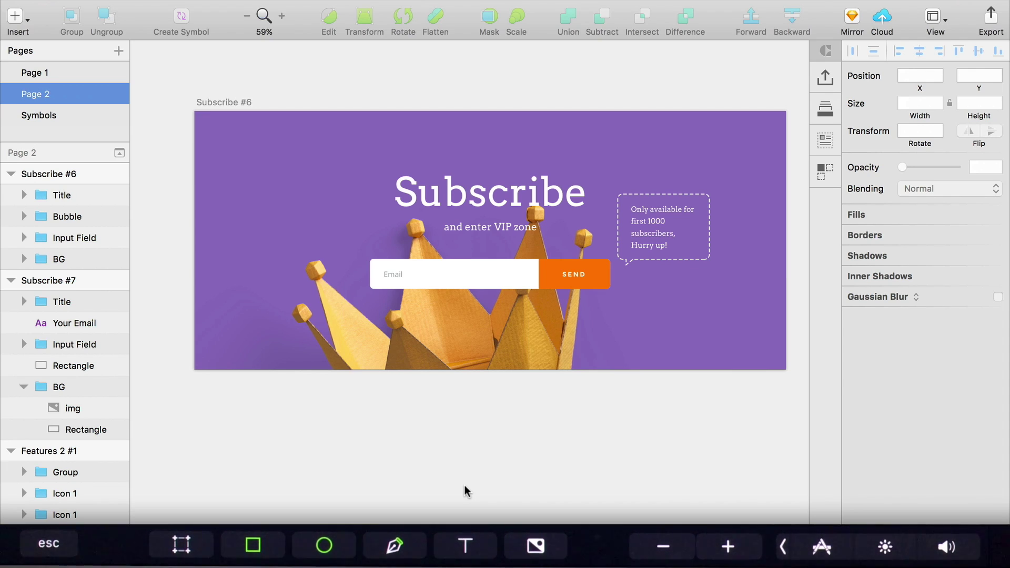
{"action": "scroll", "coordinate": [466, 491], "scroll_direction": "right", "scroll_amount": 2}
{"action": "scroll", "coordinate": [466, 491], "scroll_direction": "up", "scroll_amount": 1}
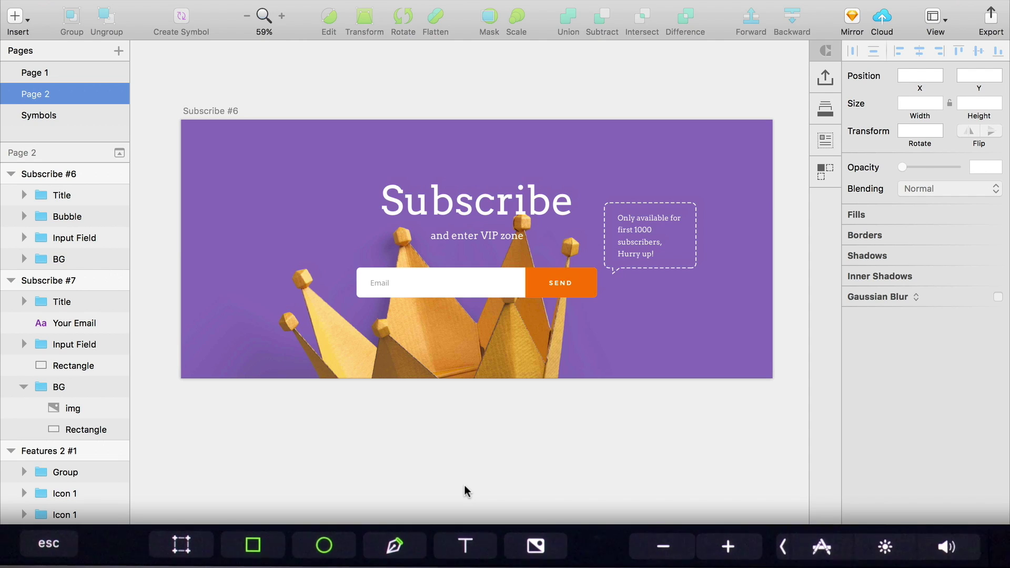
{"action": "key", "text": "super+plus"}
{"action": "key", "text": "super+plus"}
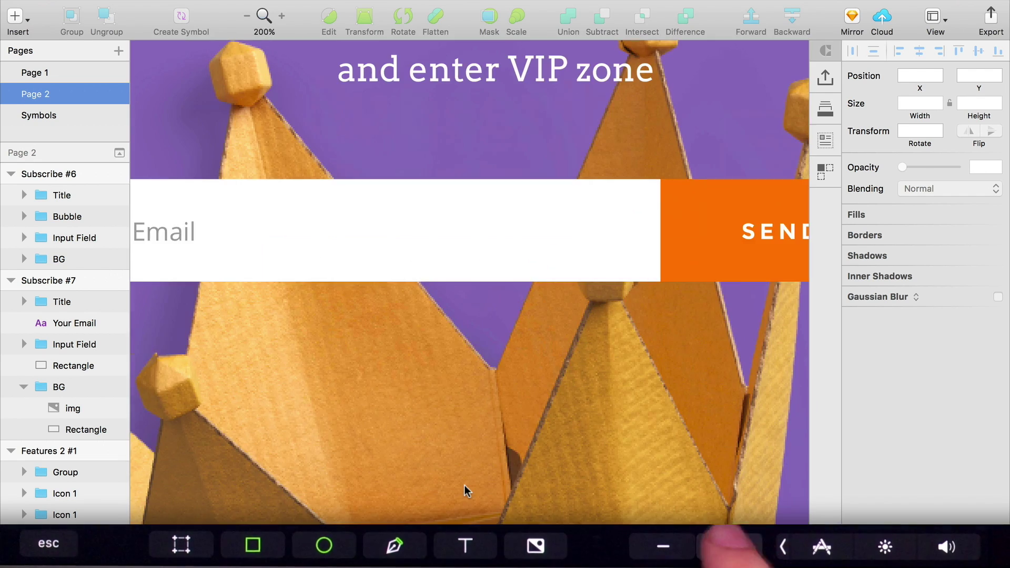
{"action": "key", "text": "super+minus"}
{"action": "key", "text": "super+minus"}
{"action": "scroll", "coordinate": [700, 330], "scroll_direction": "up", "scroll_amount": 1}
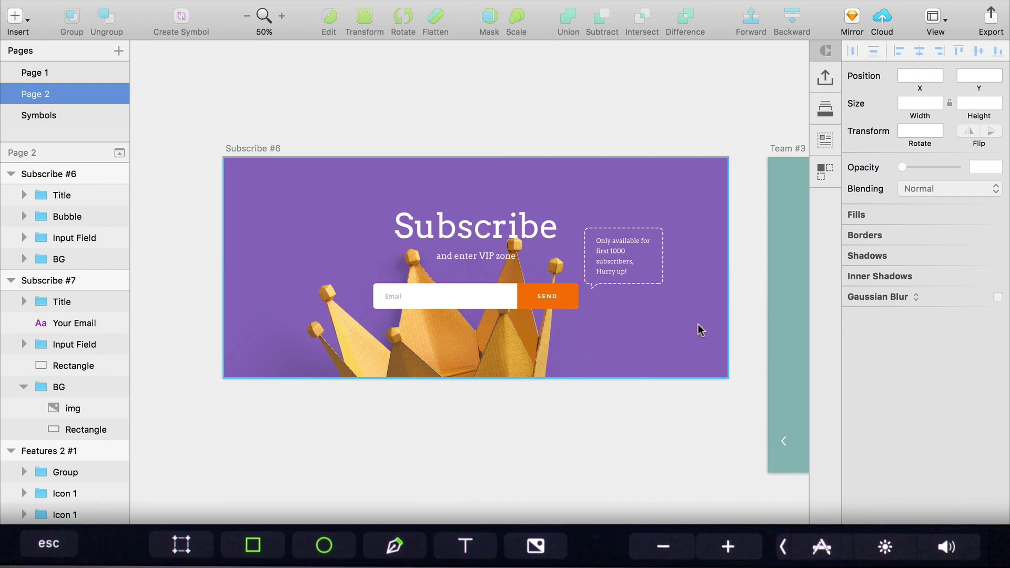
Select the BG Rectangle, move it flush to -1,0, and change its fill to red.
{"action": "left_click", "coordinate": [695, 342]}
{"action": "left_click", "coordinate": [697, 397]}
{"action": "left_click", "coordinate": [710, 352]}
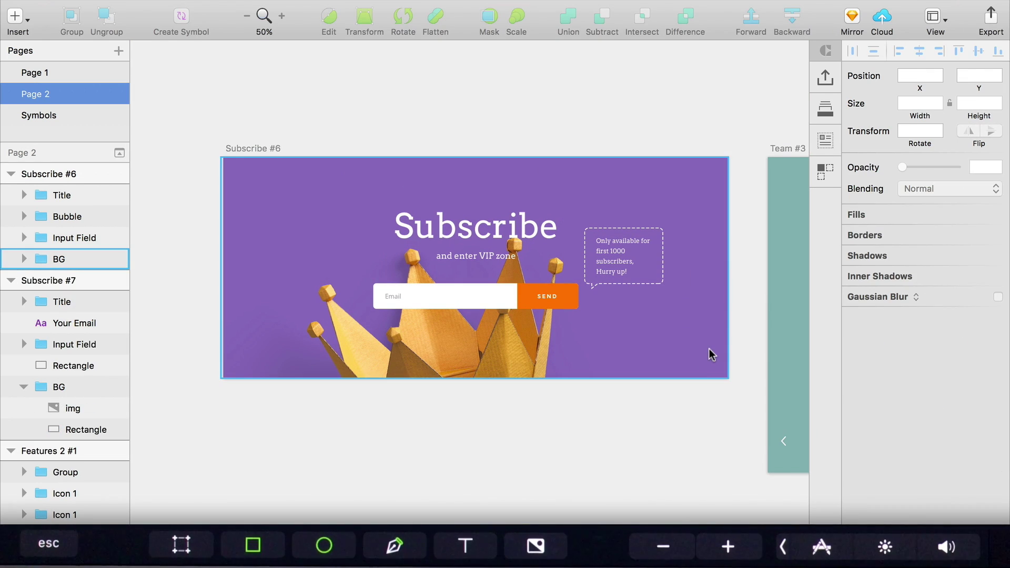
{"action": "double_click", "coordinate": [711, 352]}
{"action": "left_click_drag", "start_coordinate": [710, 352], "coordinate": [714, 355]}
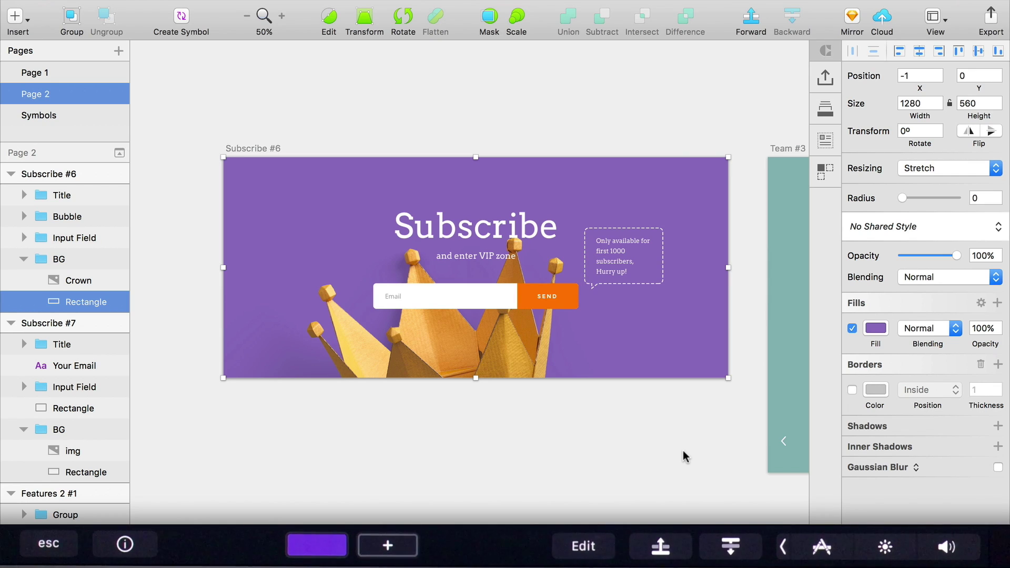
{"action": "left_click", "coordinate": [317, 544]}
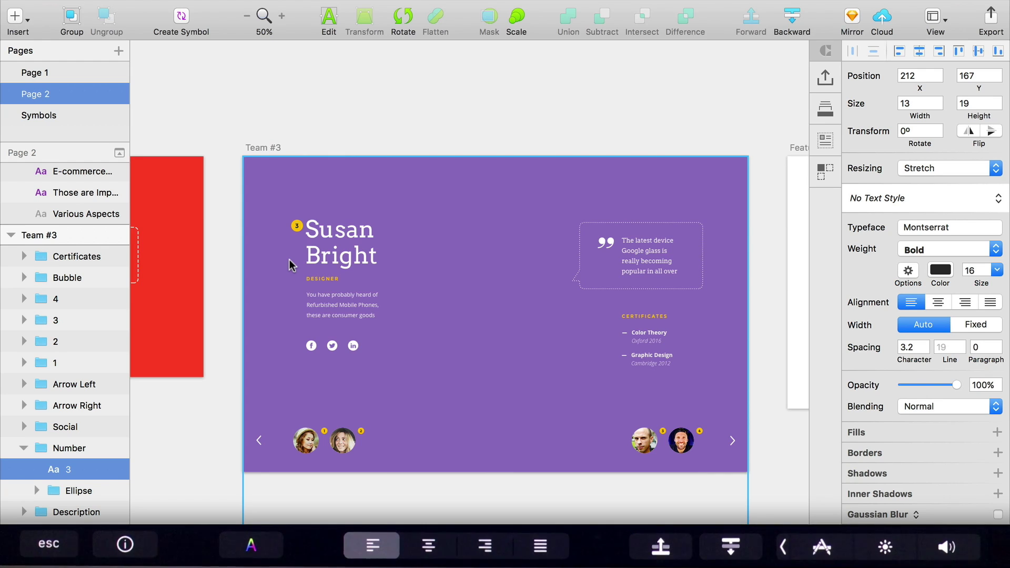
Select the large name heading, then add the Description text to the selection.
{"action": "left_click", "coordinate": [312, 261]}
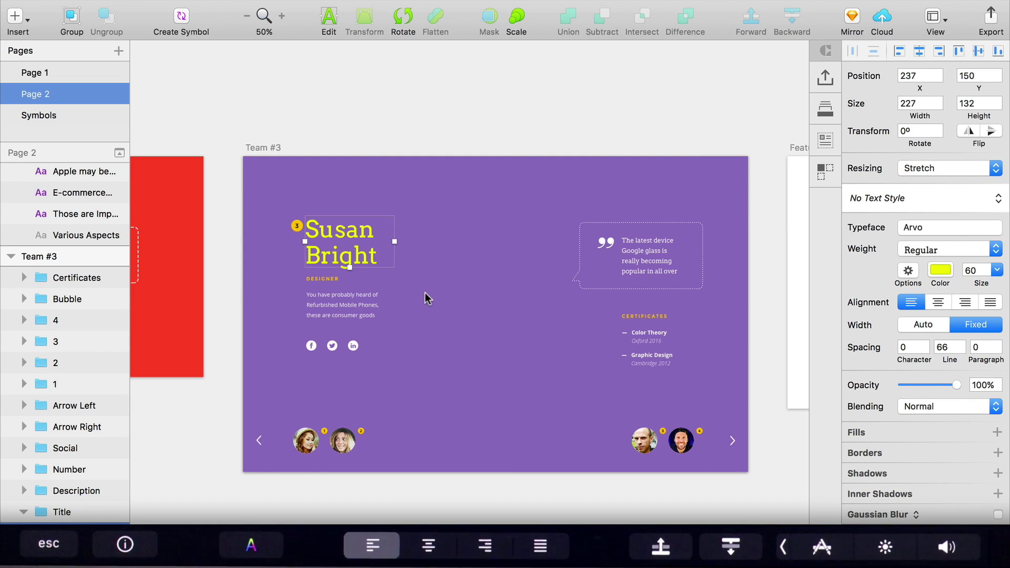
{"action": "left_click", "coordinate": [426, 298]}
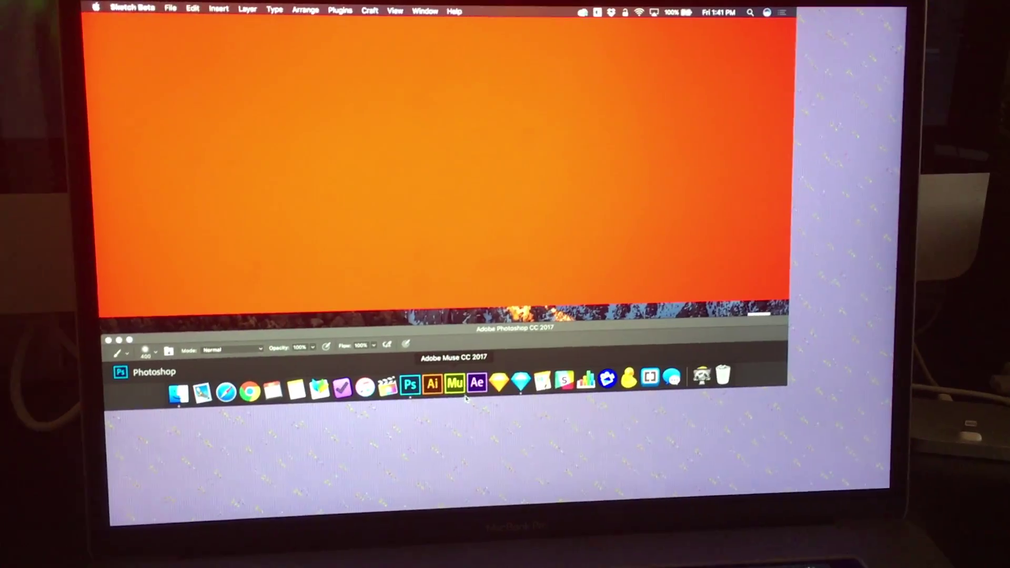
Quit Photoshop and Sketch from their Dock icon menus.
{"action": "left_click", "coordinate": [412, 383]}
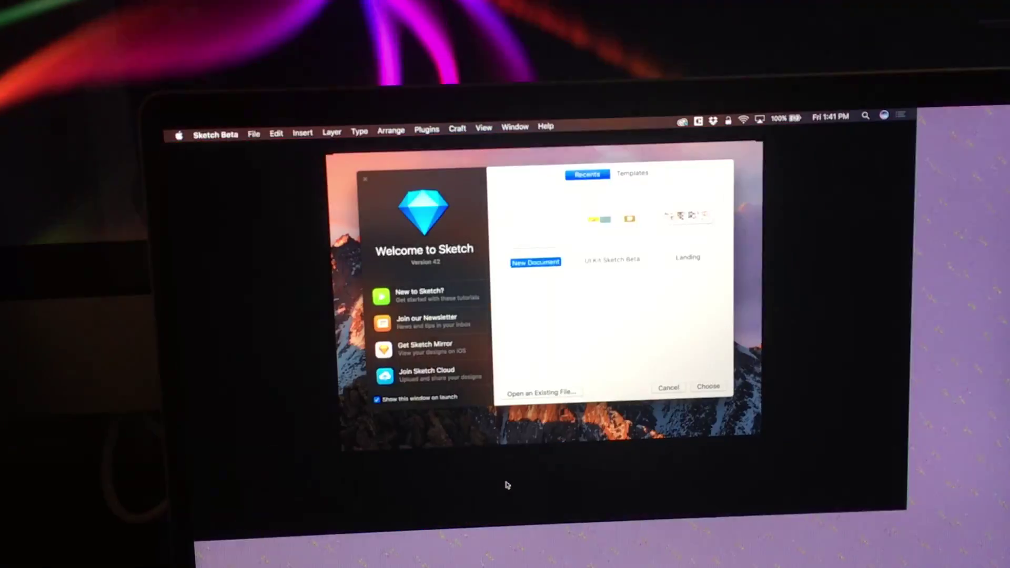
{"action": "mouse_move", "coordinate": [506, 505]}
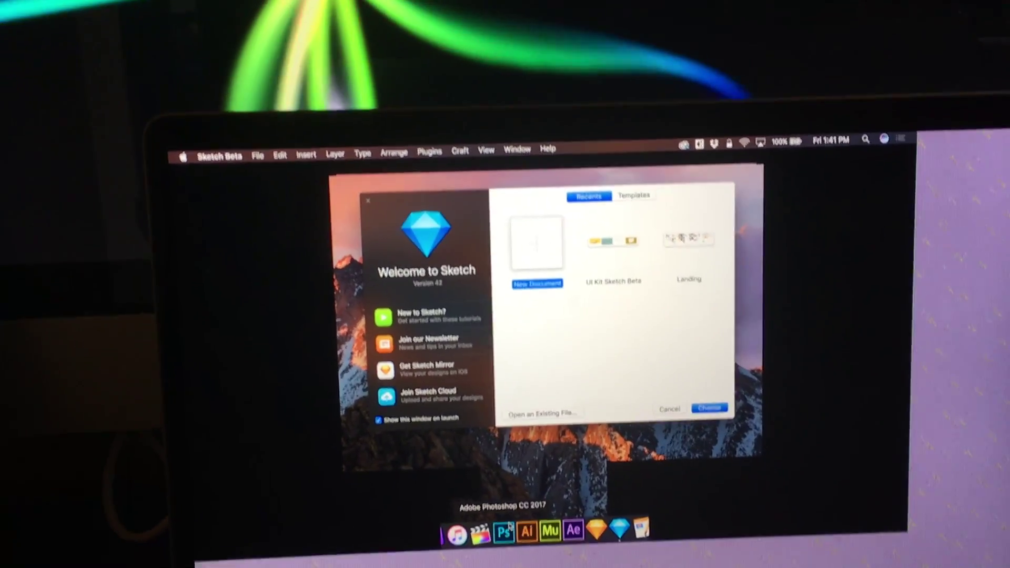
{"action": "left_click", "coordinate": [504, 527]}
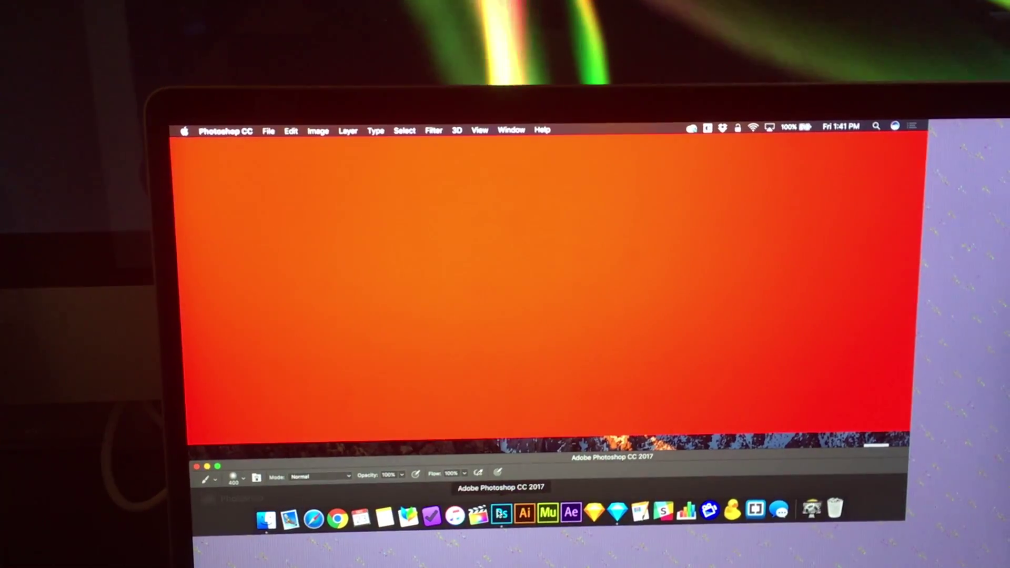
{"action": "right_click", "coordinate": [501, 513]}
{"action": "left_click", "coordinate": [519, 492]}
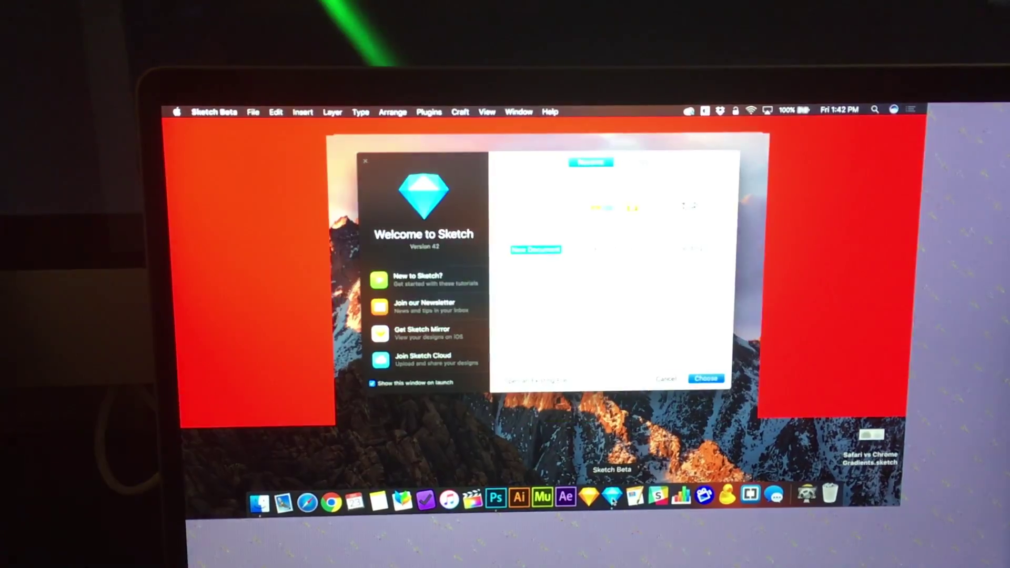
{"action": "right_click", "coordinate": [617, 511]}
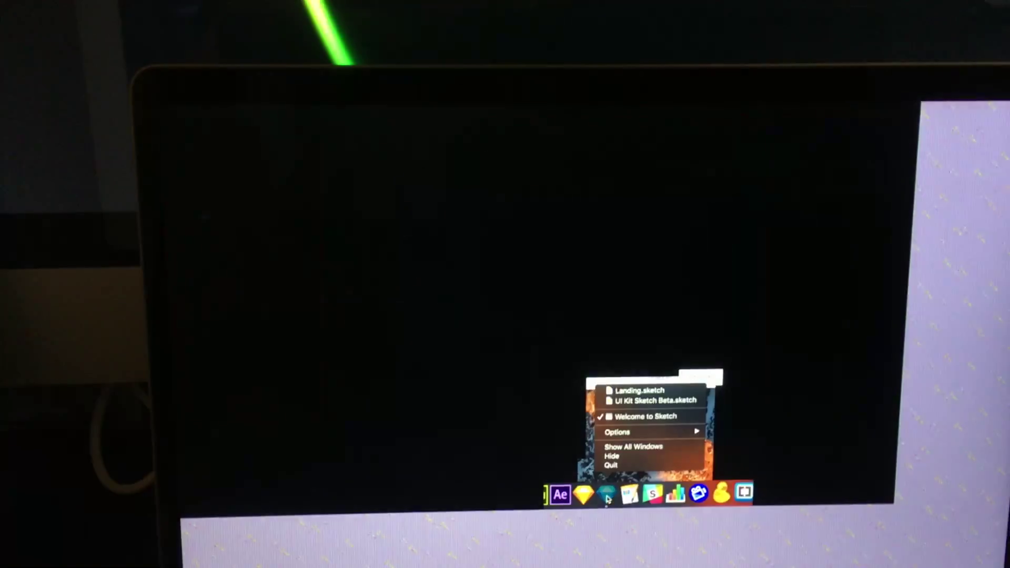
{"action": "left_click", "coordinate": [610, 466]}
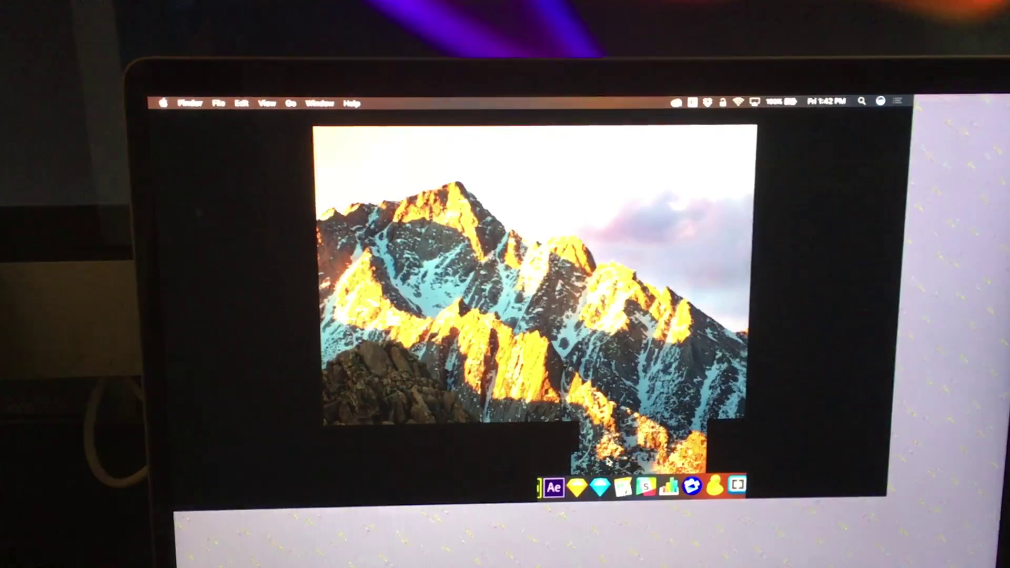